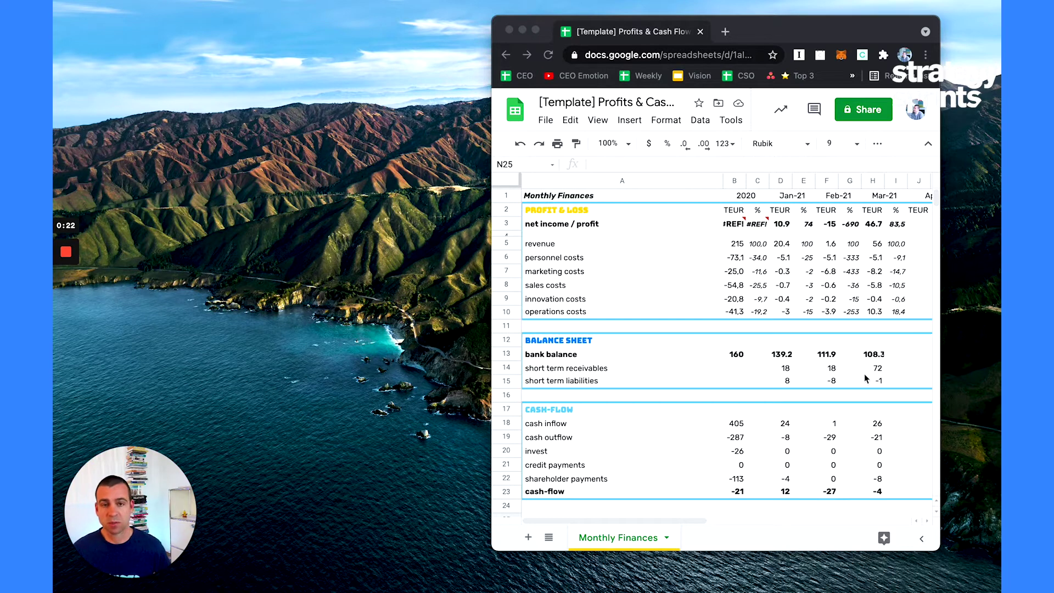
Recentre and enlarge the spreadsheet window so month columns through Sep-21 show
left_click(500, 538)
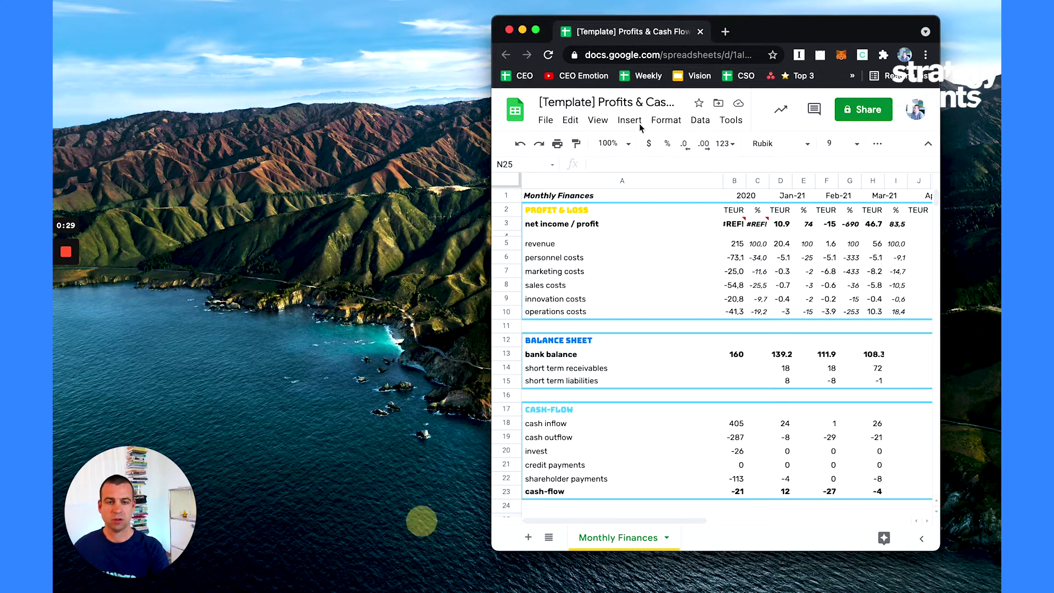
left_click_drag(776, 30, 601, 45)
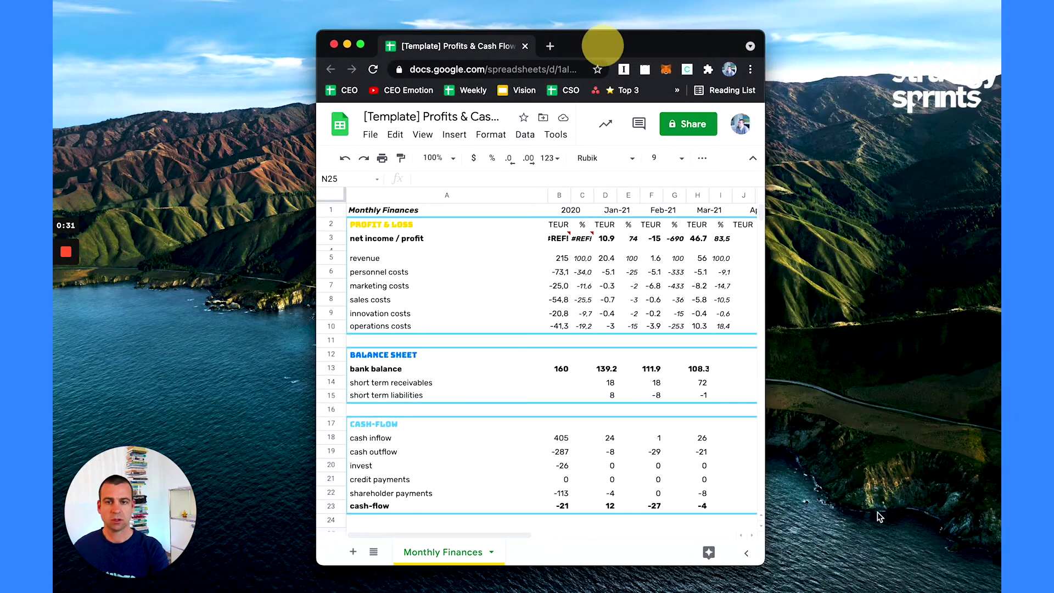
mouse_move(765, 562)
left_mouse_down()
mouse_move(934, 551)
mouse_move(961, 535)
left_mouse_up()
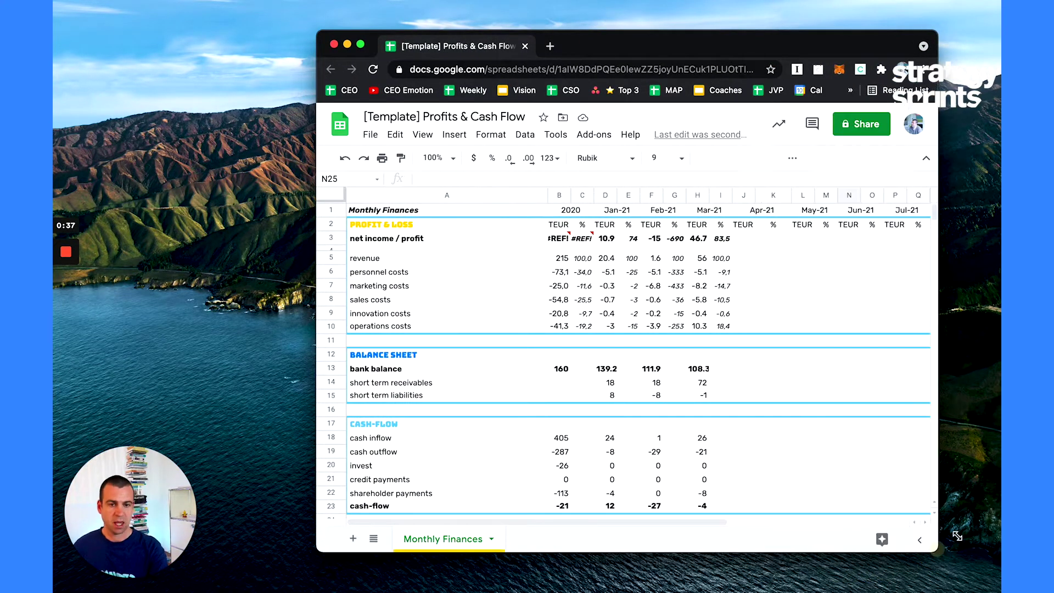
left_click_drag(728, 45, 680, 31)
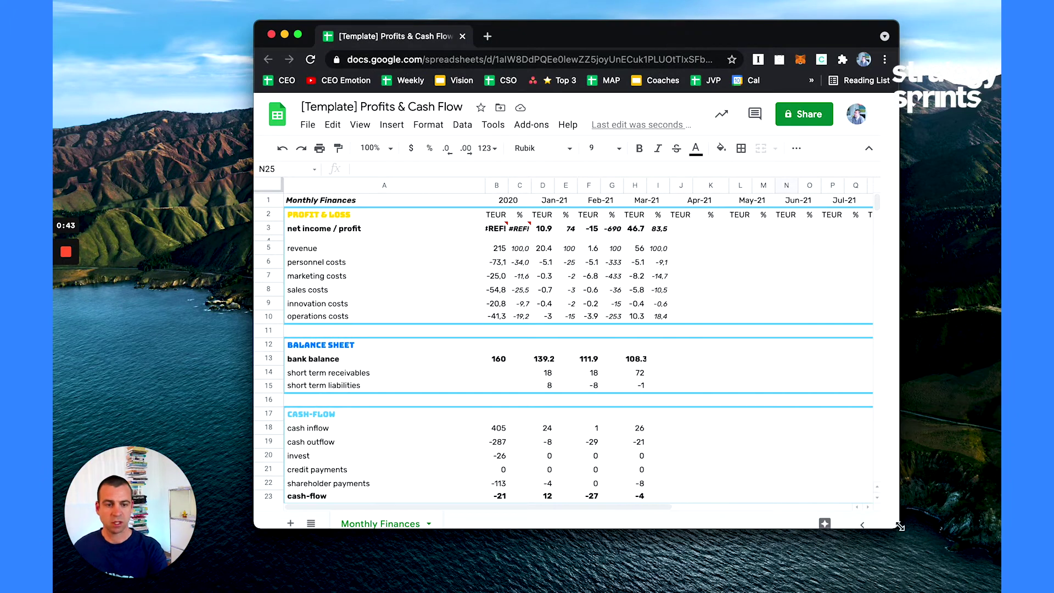
left_click_drag(929, 534, 964, 565)
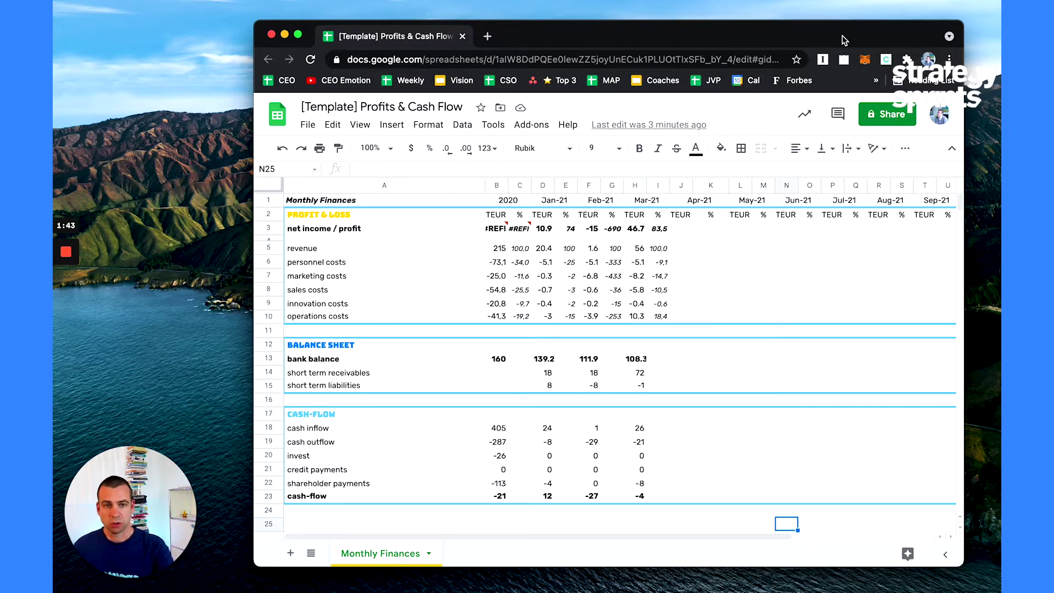
left_click_drag(845, 40, 816, 24)
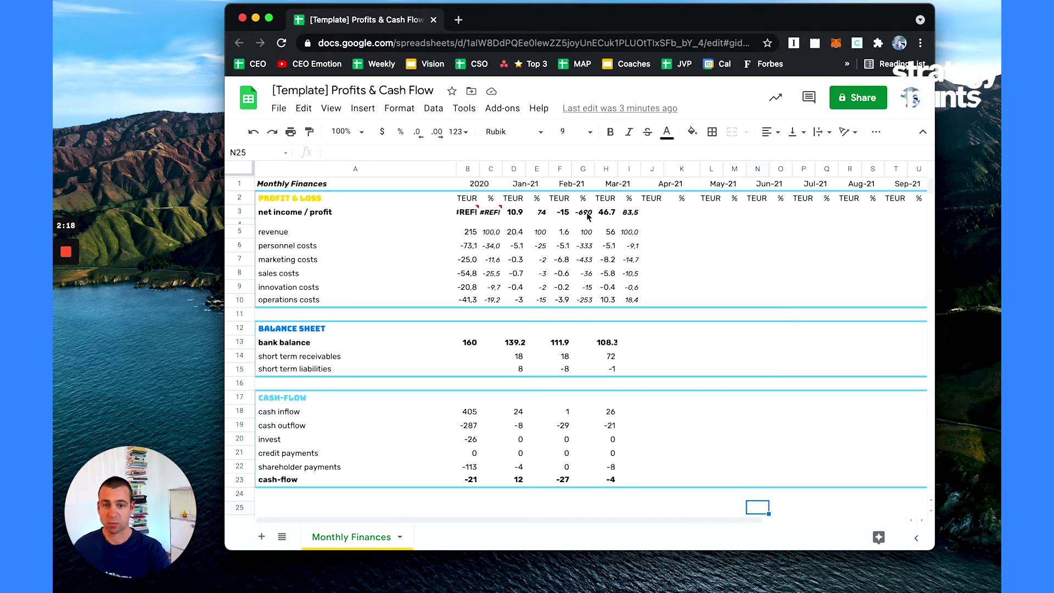
left_click(538, 213)
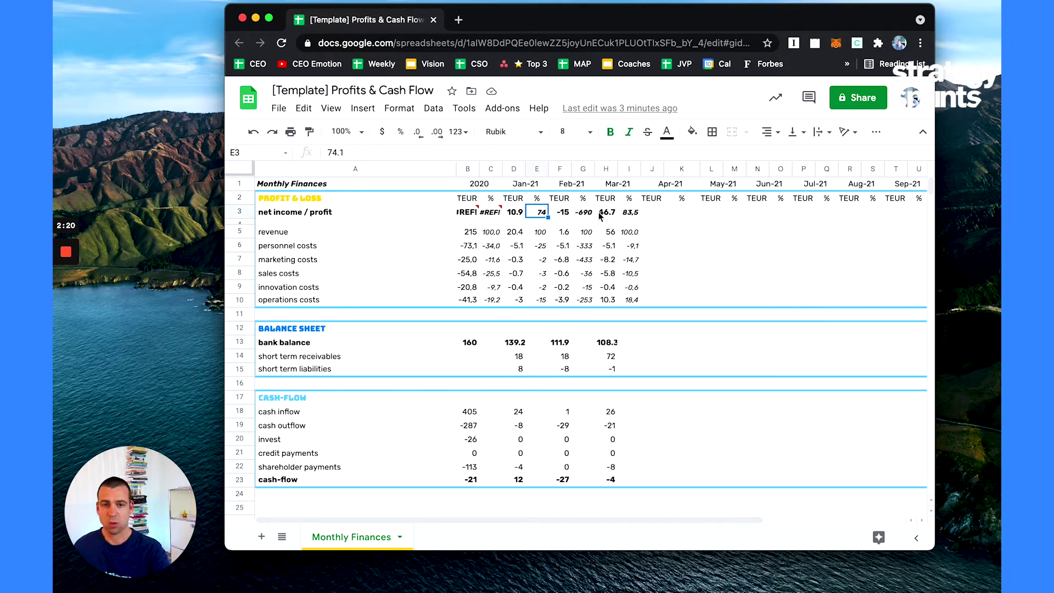
key("Right")
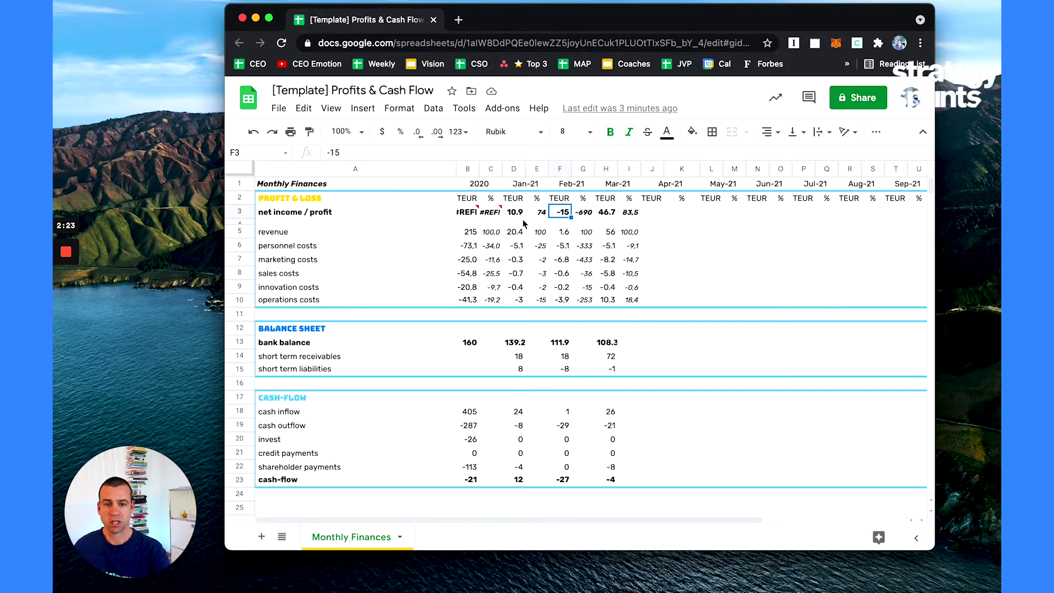
key("Left")
key("Left")
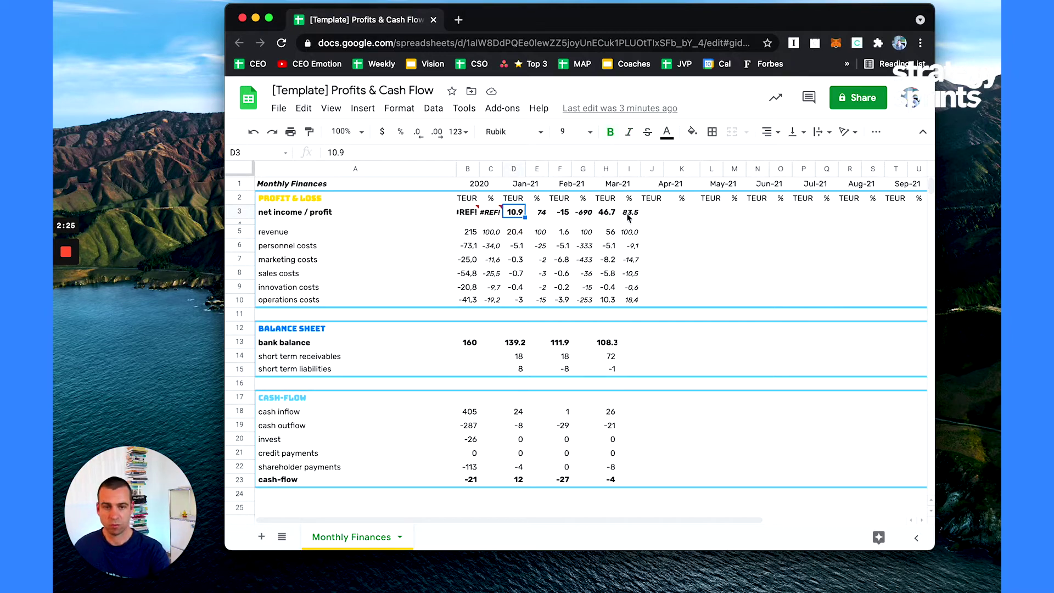
left_click(608, 214)
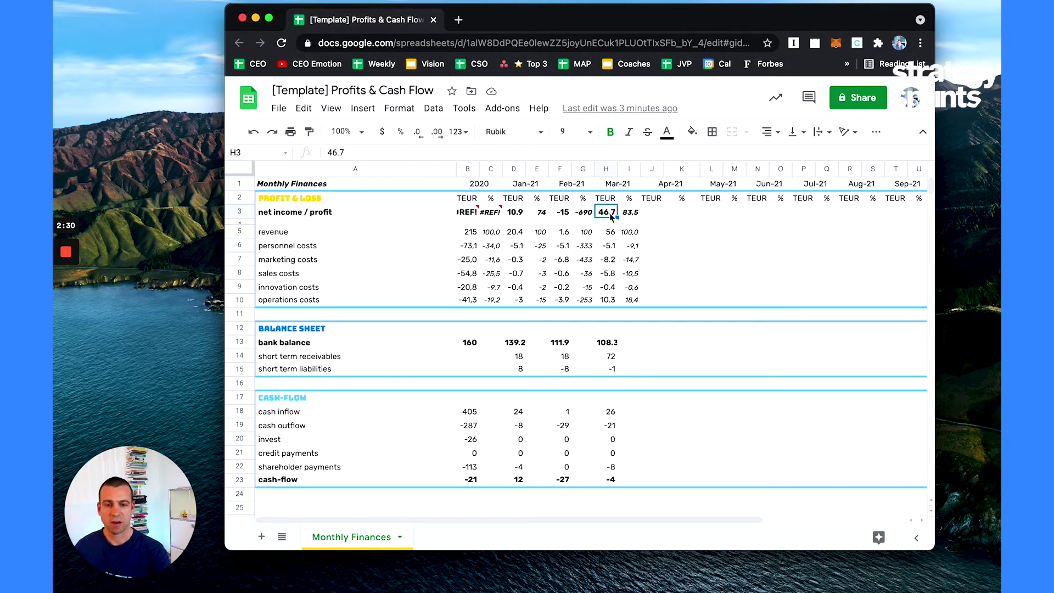
left_click(635, 214)
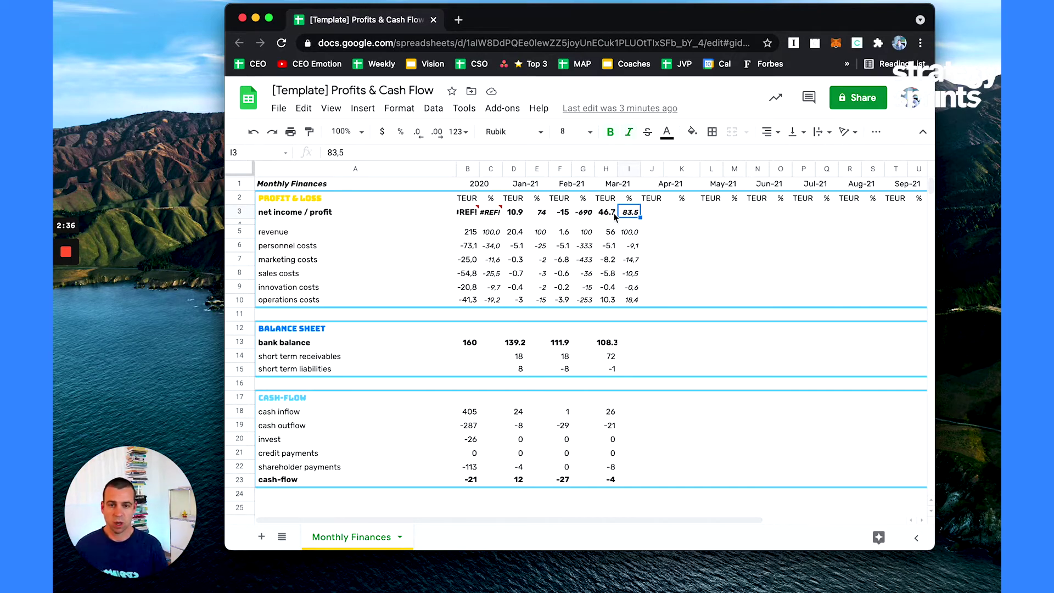
left_click(612, 214)
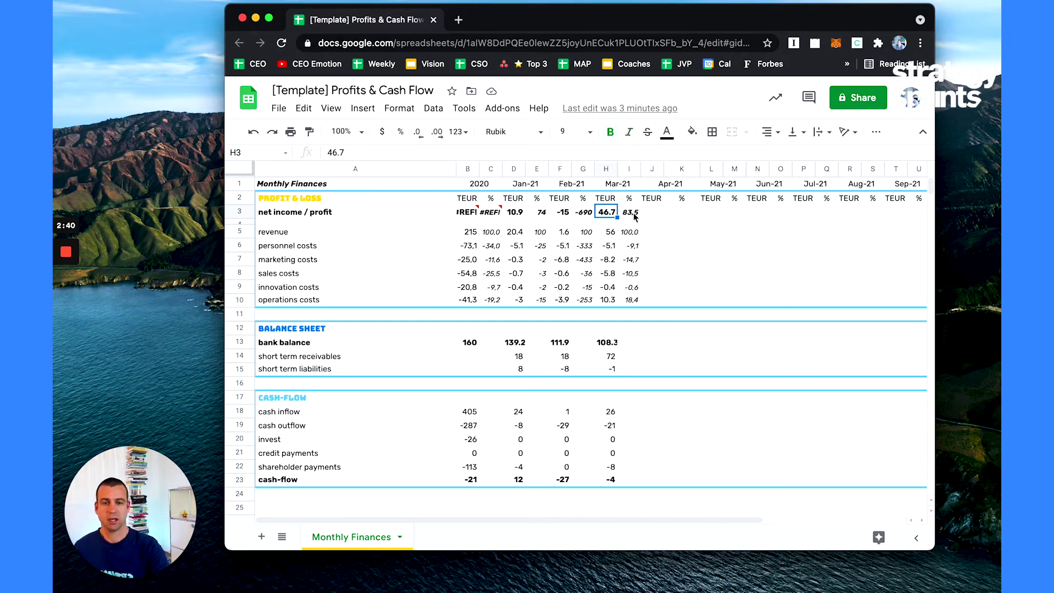
left_click(635, 213)
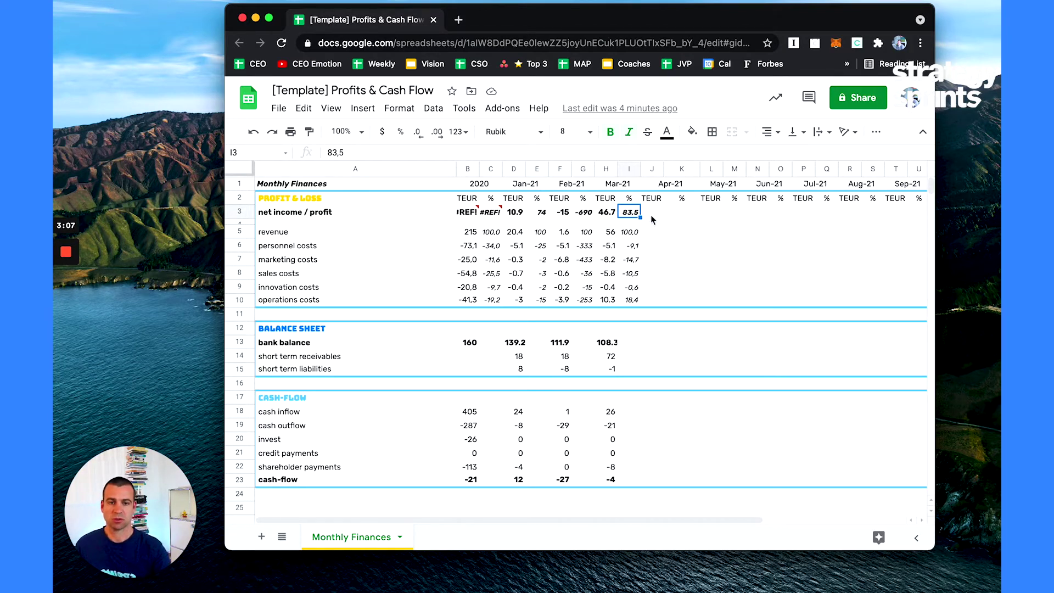
left_click(653, 214)
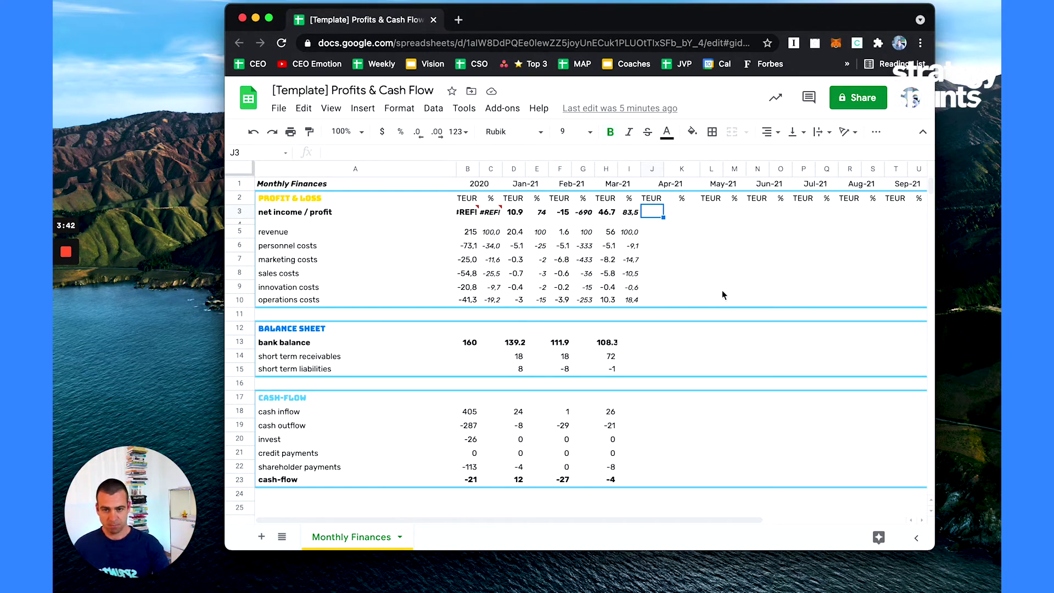
left_click(471, 342)
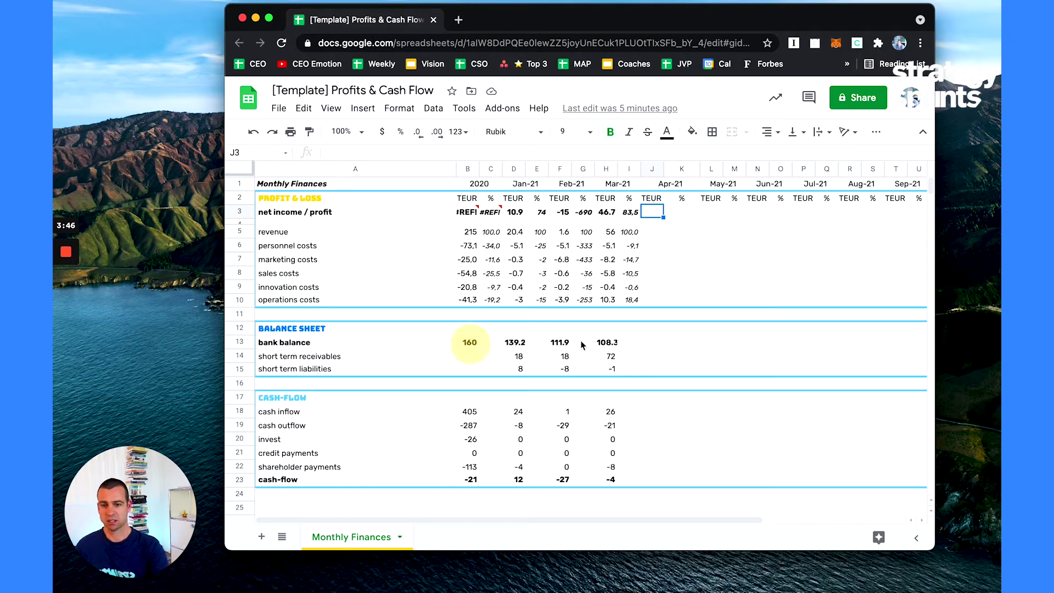
left_click(614, 343)
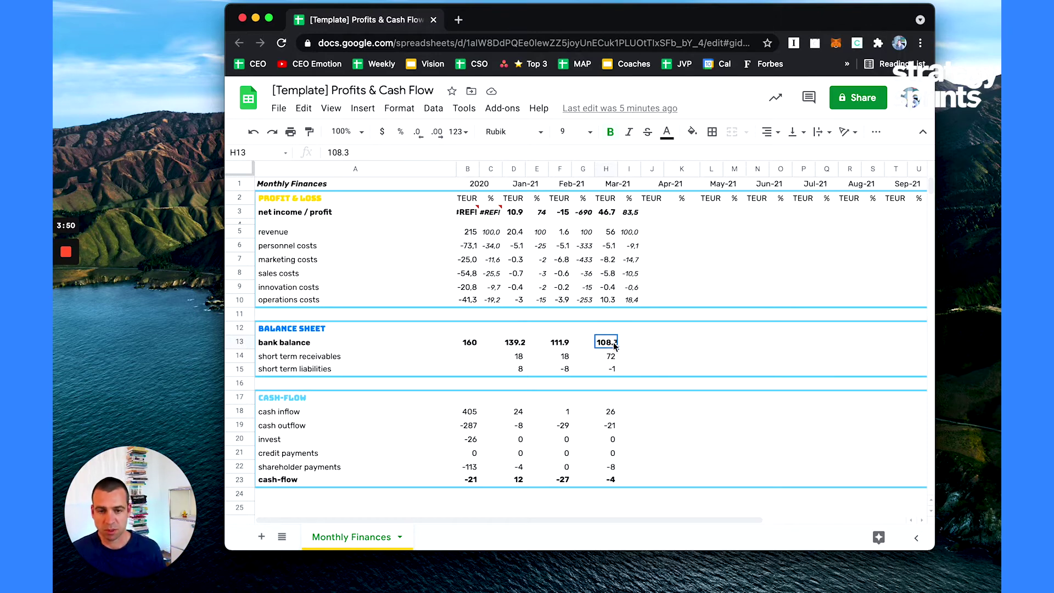
left_click(471, 343)
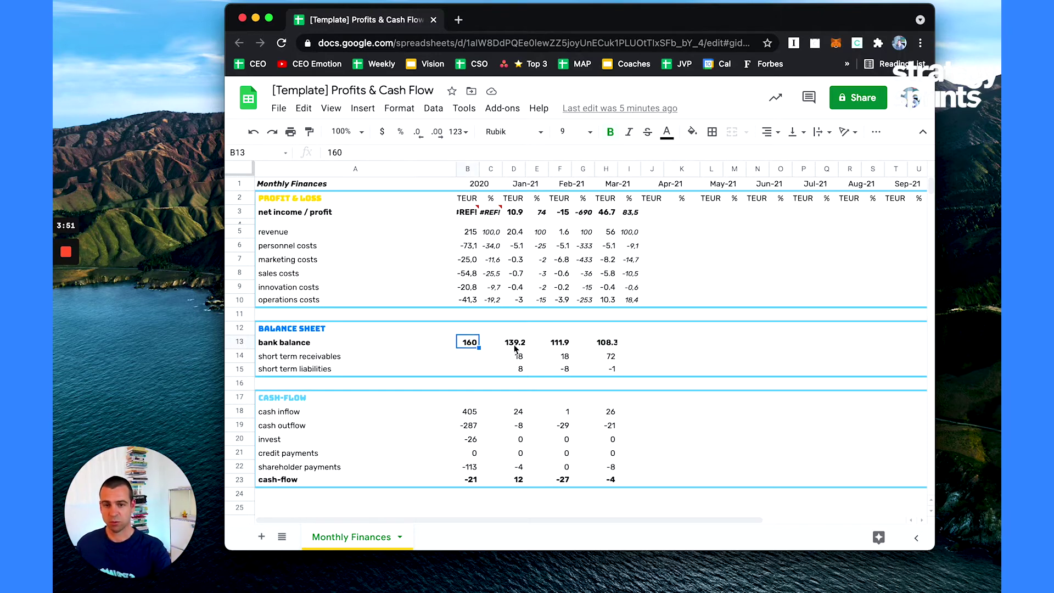
left_click(515, 344)
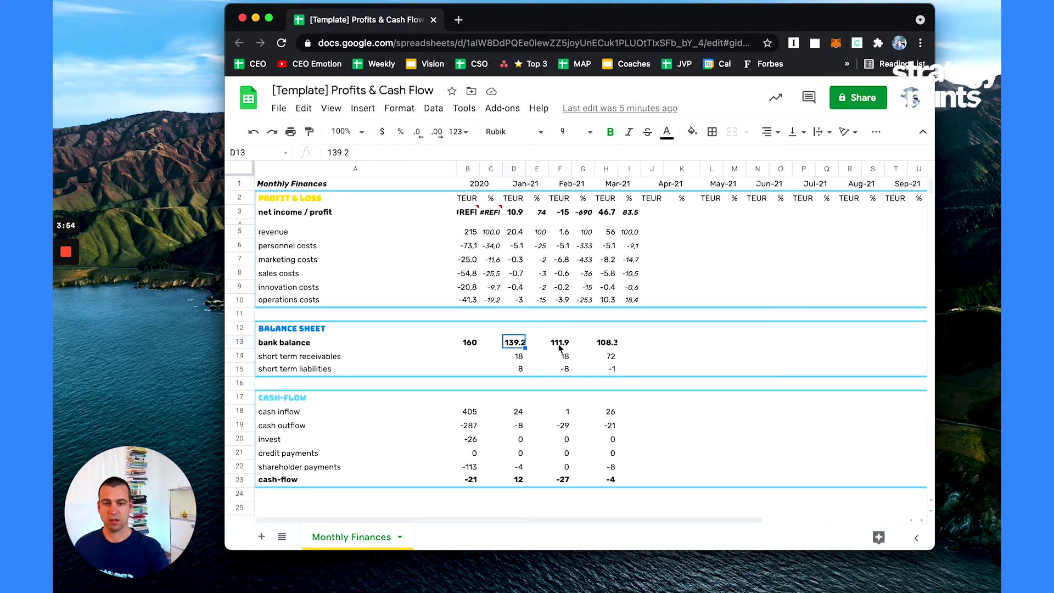
left_click(606, 342)
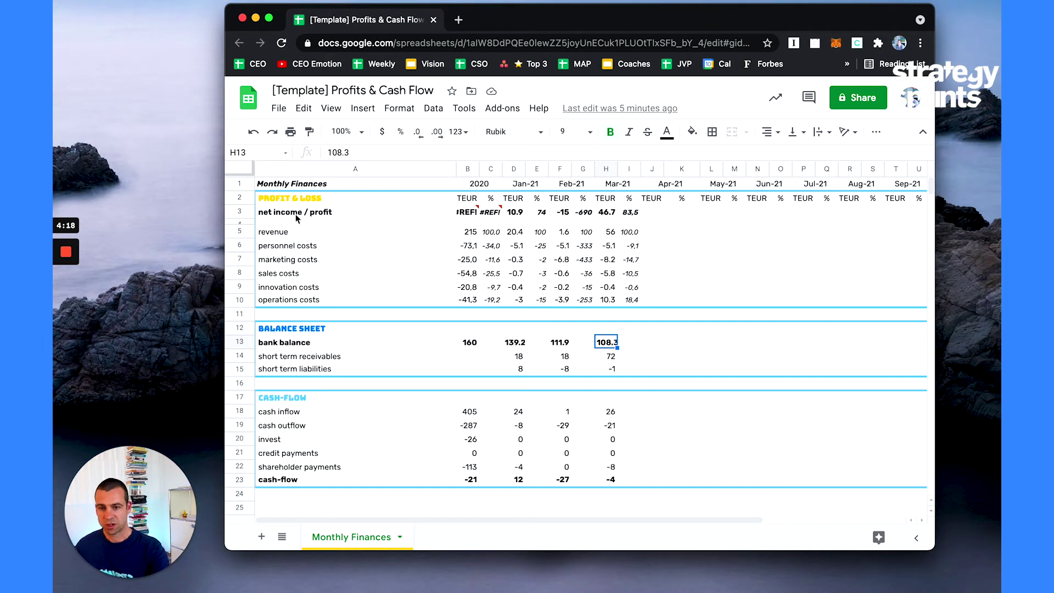
key("ctrl+z")
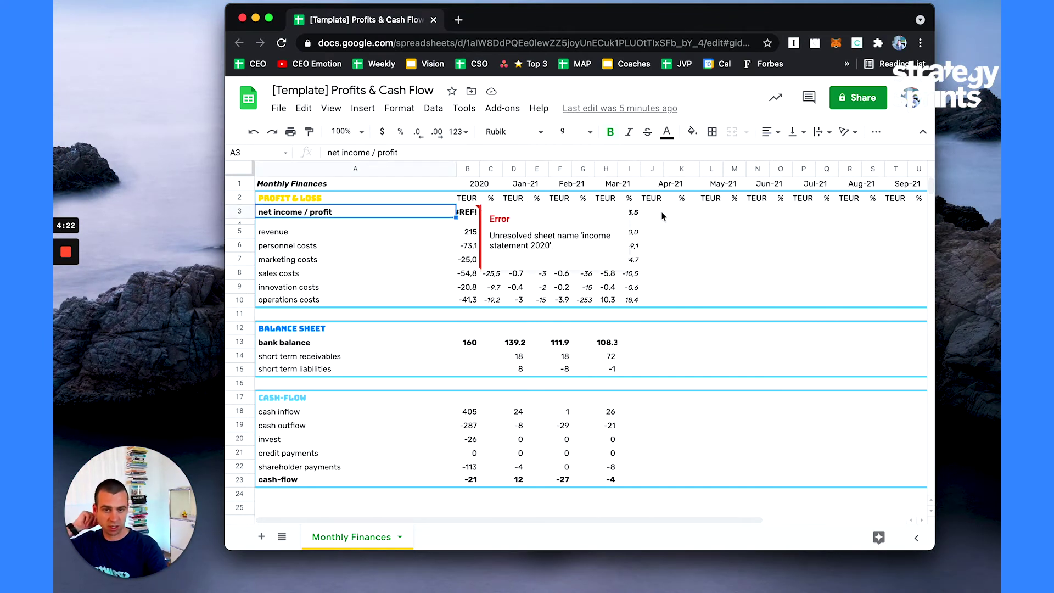
key("ctrl+z")
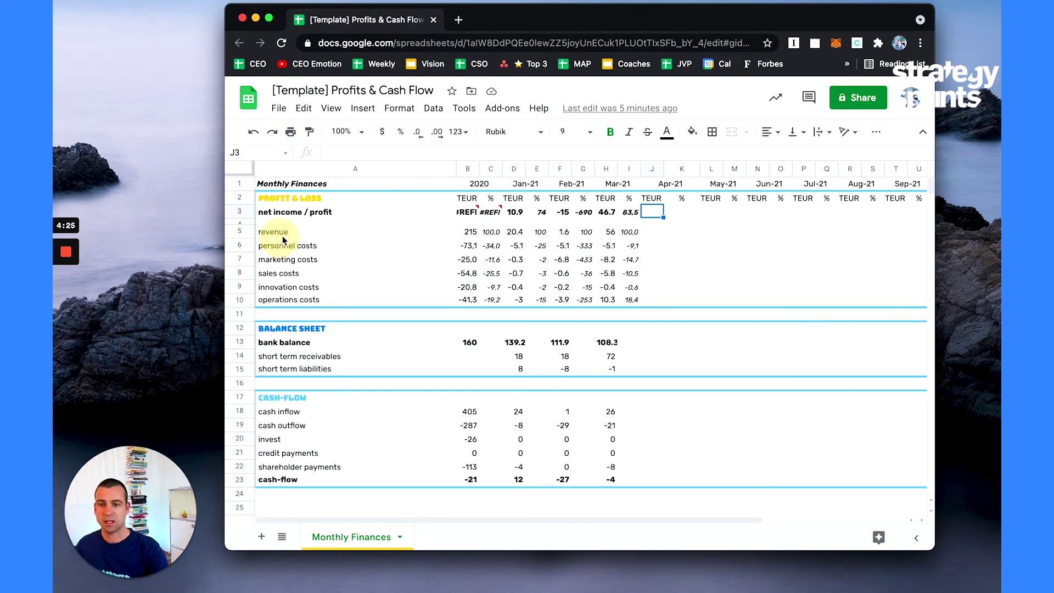
left_click(292, 237)
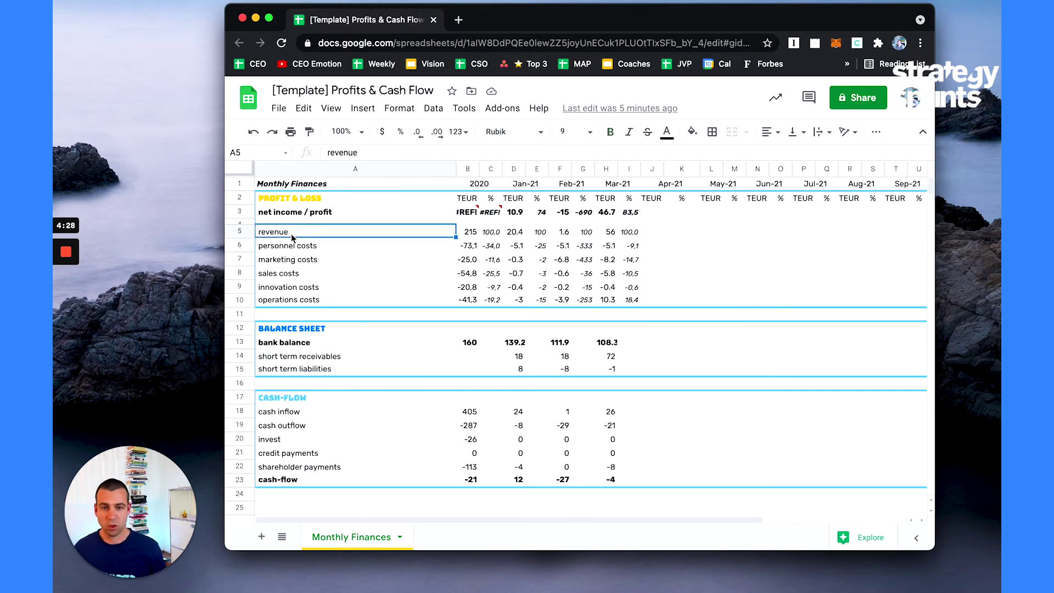
left_click(311, 251)
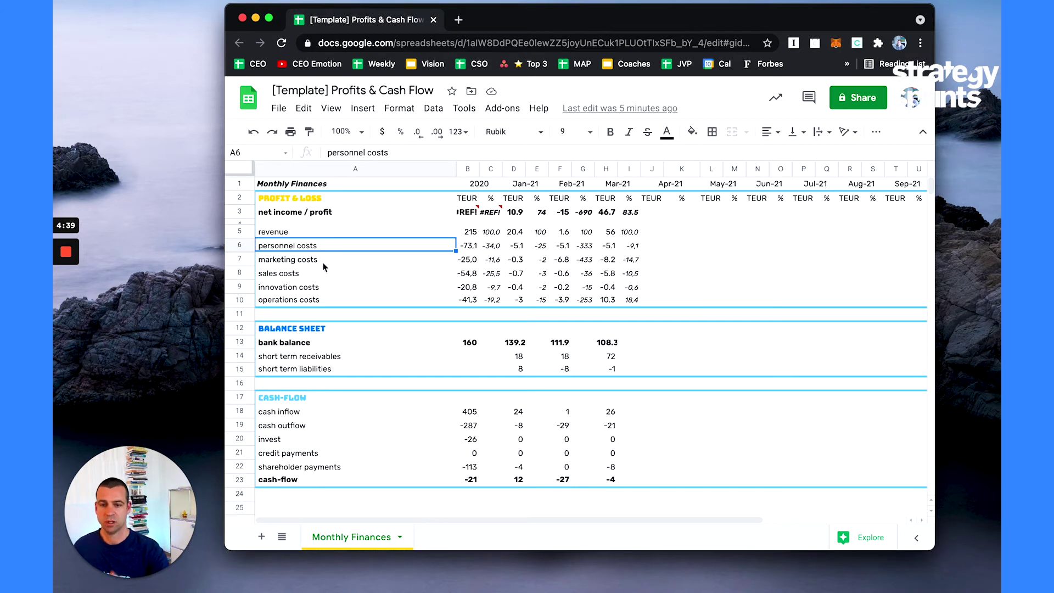
left_click(323, 262)
left_click(341, 275)
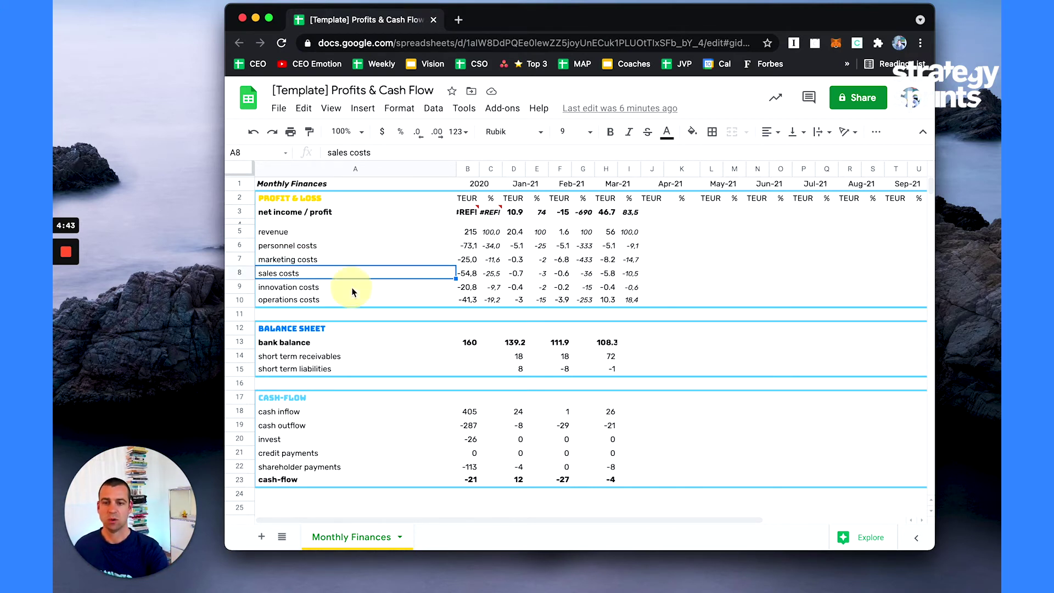
left_click(352, 288)
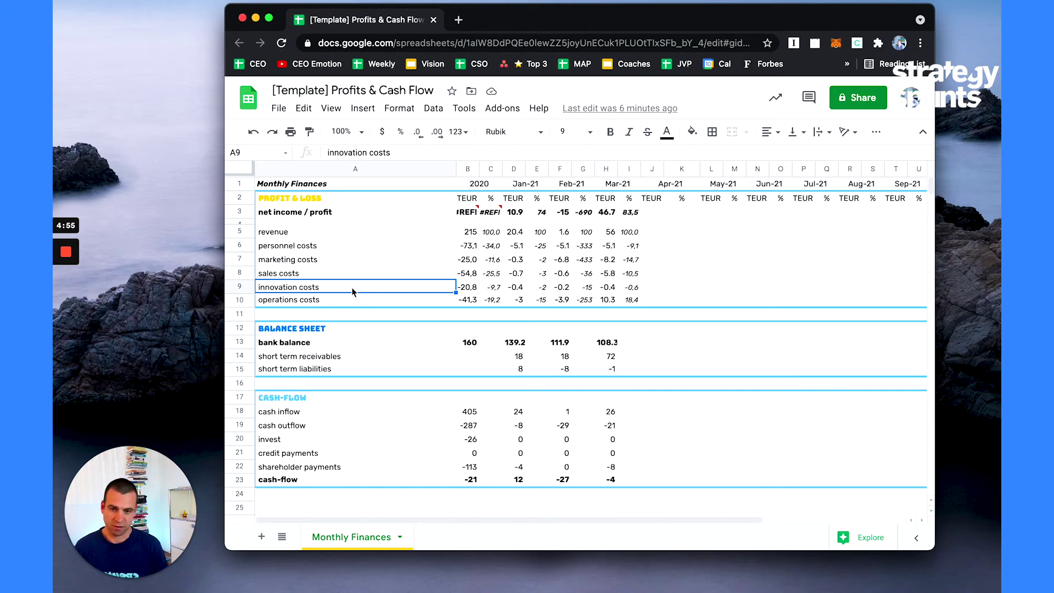
left_click(360, 299)
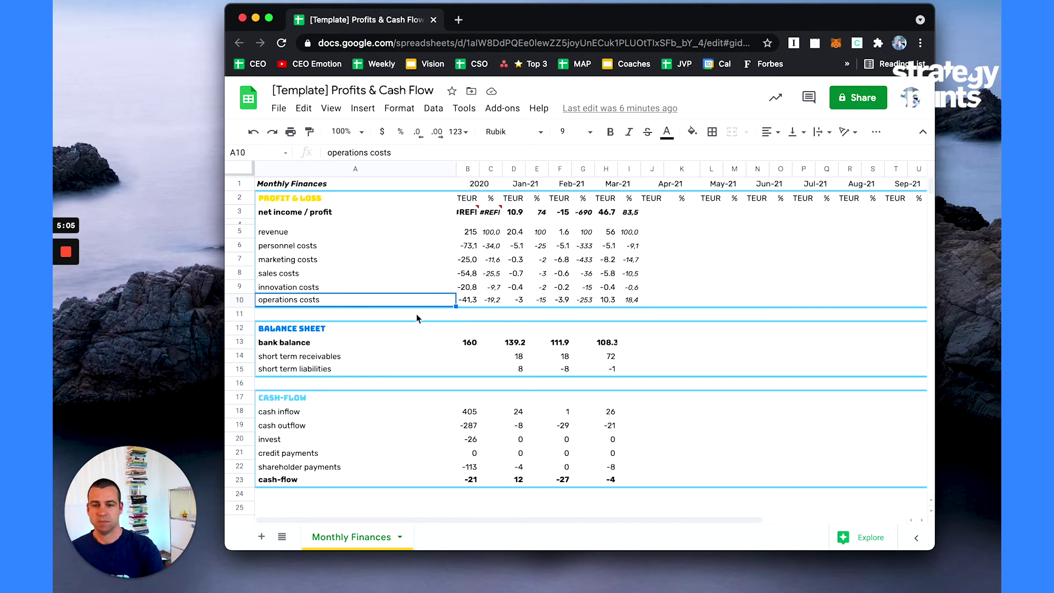
left_click(724, 273)
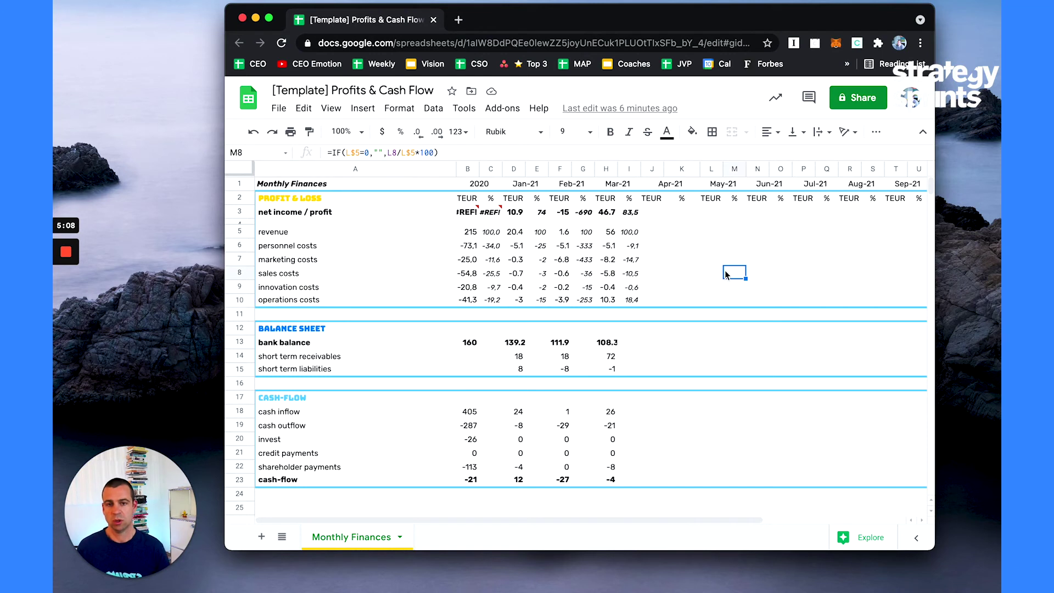